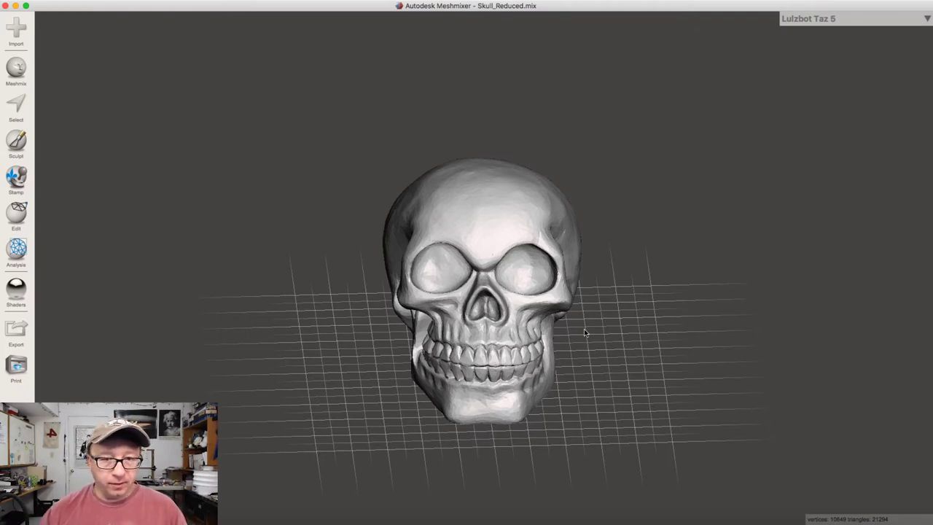
Step: Examine the skull model from the front, the side and the flat underside
{"action": "scroll", "coordinate": [545, 301], "scroll_direction": "down", "scroll_amount": 10}
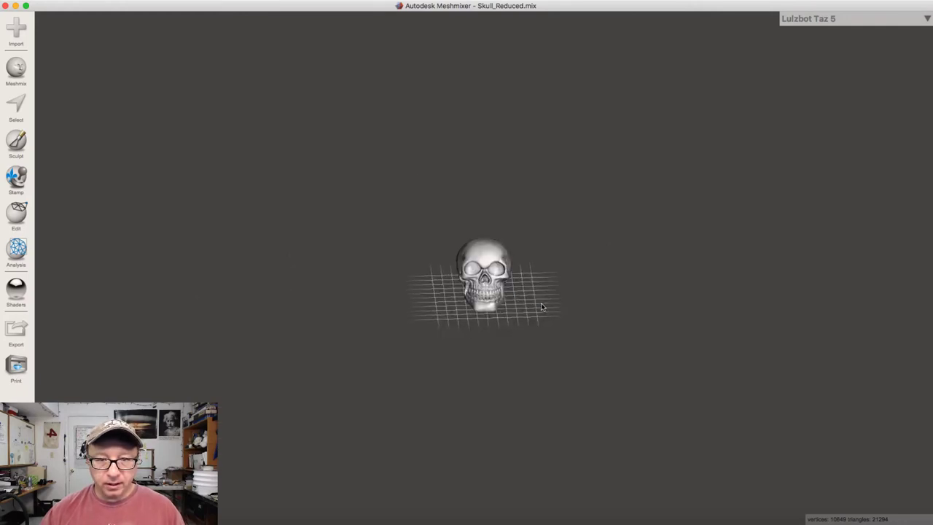
{"action": "scroll", "coordinate": [543, 303], "scroll_direction": "up", "scroll_amount": 3}
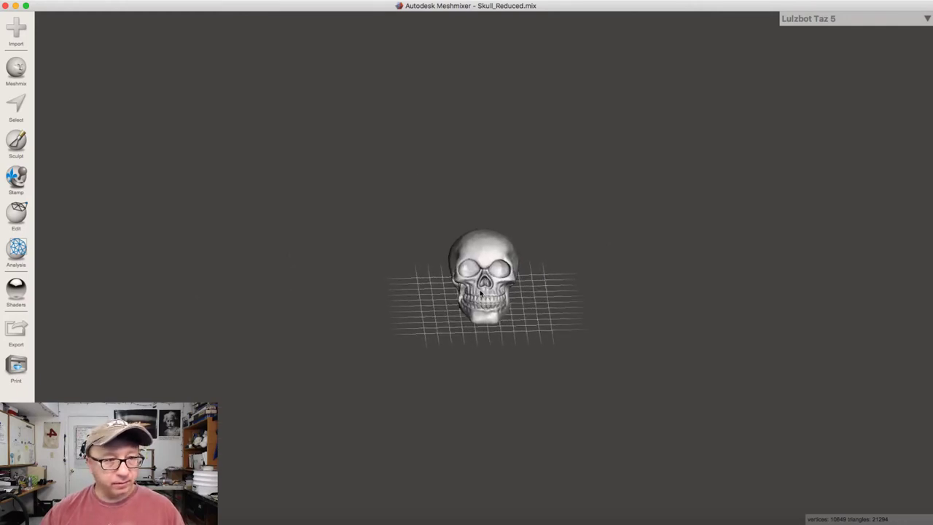
{"action": "scroll", "coordinate": [520, 301], "scroll_direction": "up", "scroll_amount": 6}
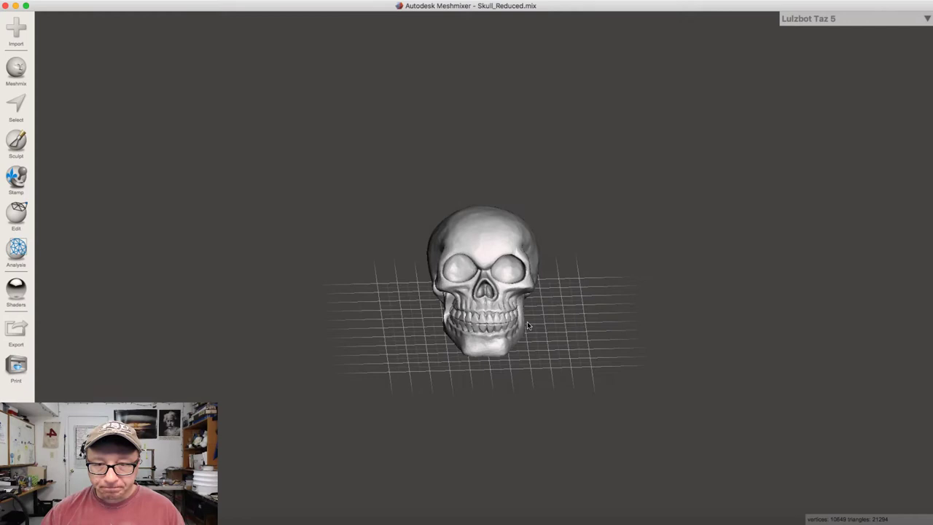
{"action": "scroll", "coordinate": [522, 327], "scroll_direction": "up", "scroll_amount": 3}
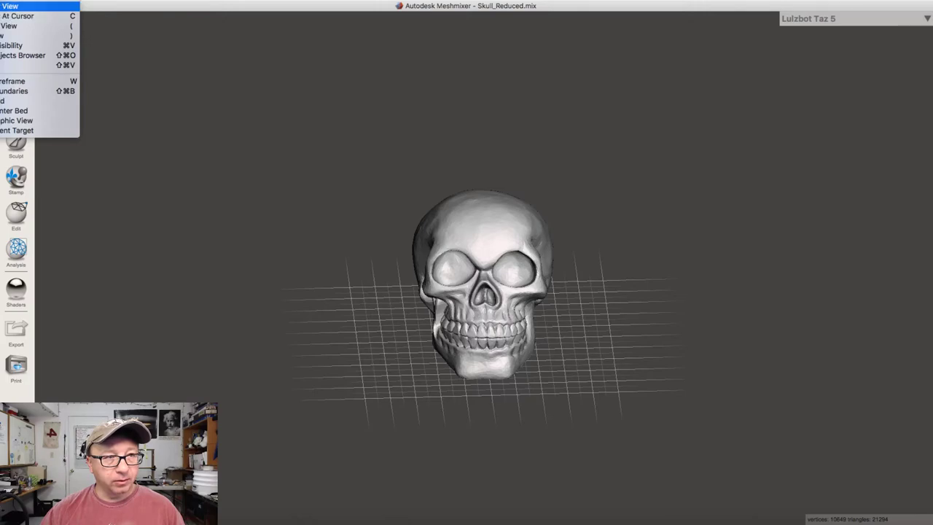
{"action": "key", "text": "Return"}
{"action": "right_click_drag", "start_coordinate": [511, 306], "coordinate": [565, 241]}
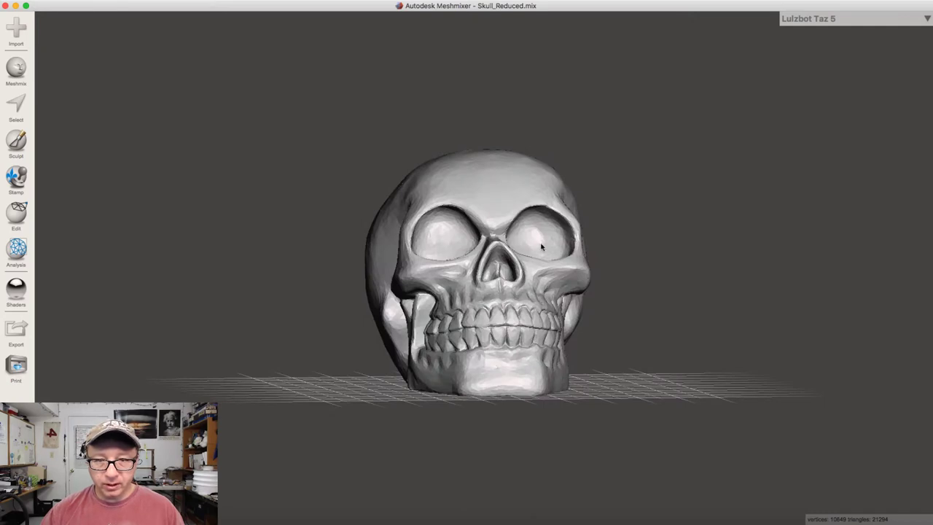
{"action": "right_click_drag", "start_coordinate": [569, 318], "coordinate": [454, 258]}
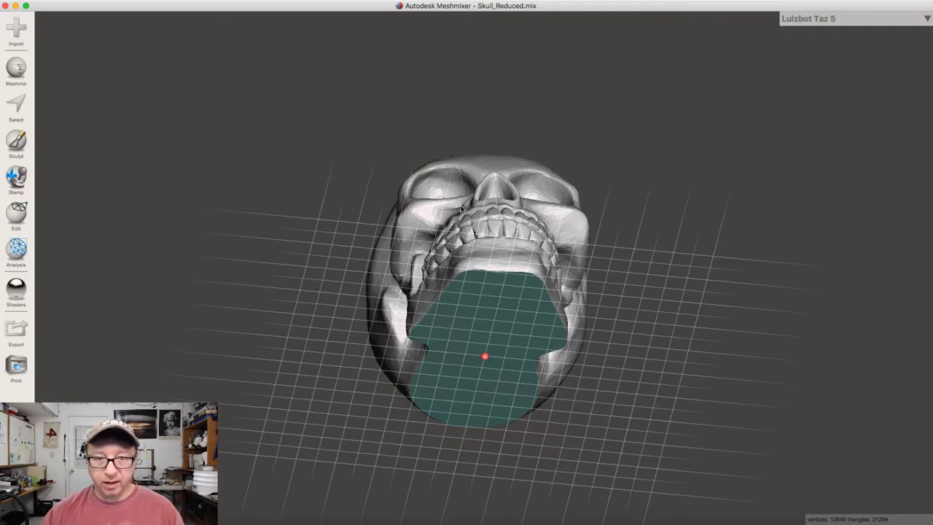
{"action": "right_click_drag", "start_coordinate": [627, 266], "coordinate": [604, 337]}
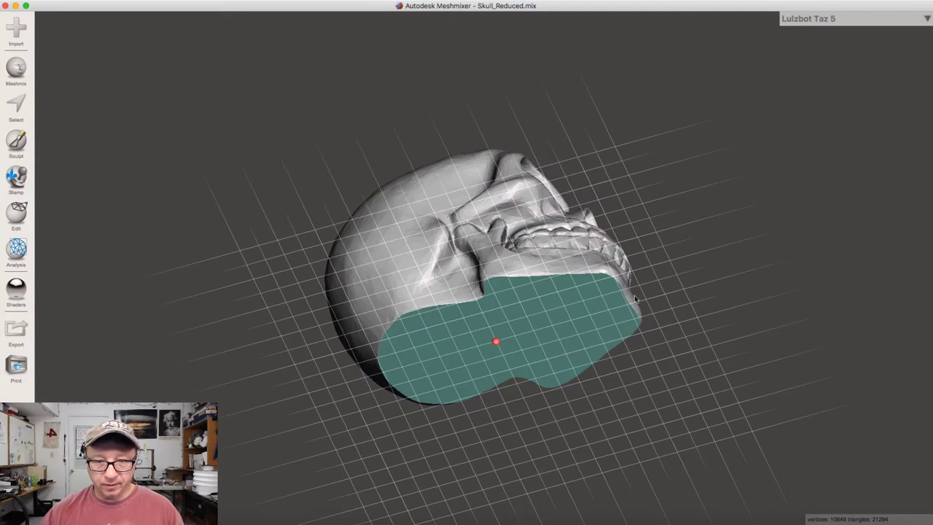
{"action": "right_click_drag", "start_coordinate": [487, 355], "coordinate": [527, 426]}
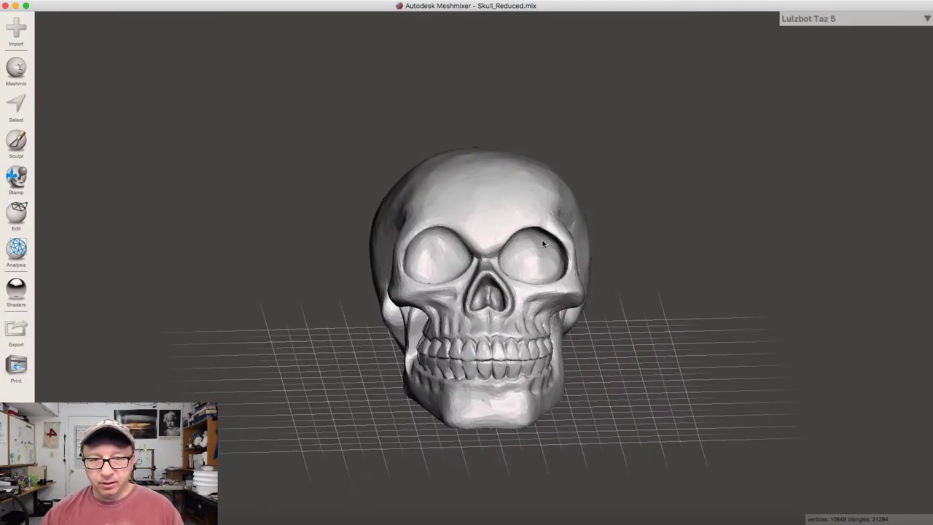
{"action": "key", "text": "ctrl+t"}
{"action": "right_click_drag", "start_coordinate": [289, 260], "coordinate": [67, 276]}
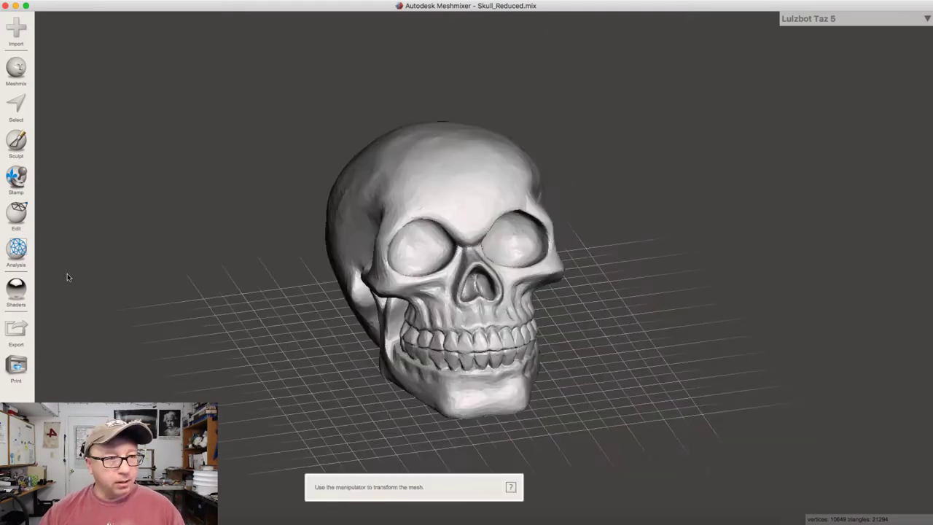
Step: Start an Add Tube operation and place its ends in the skull's right eye socket and on the flat base
{"action": "left_click", "coordinate": [22, 213]}
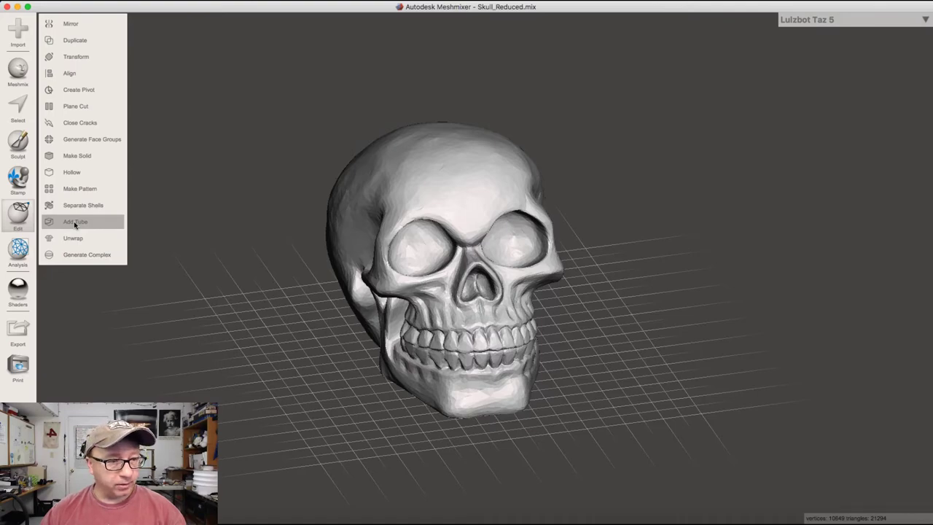
{"action": "left_click", "coordinate": [73, 221]}
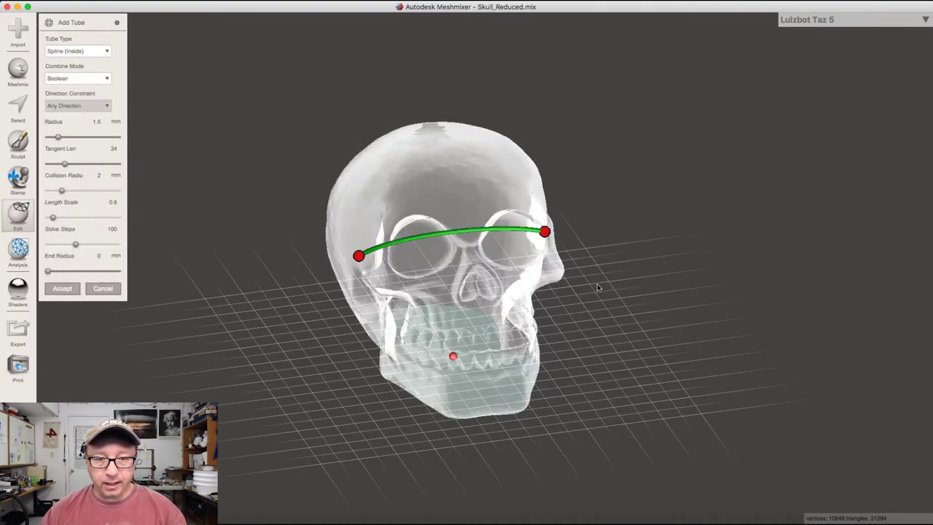
{"action": "right_click_drag", "start_coordinate": [594, 317], "coordinate": [440, 208]}
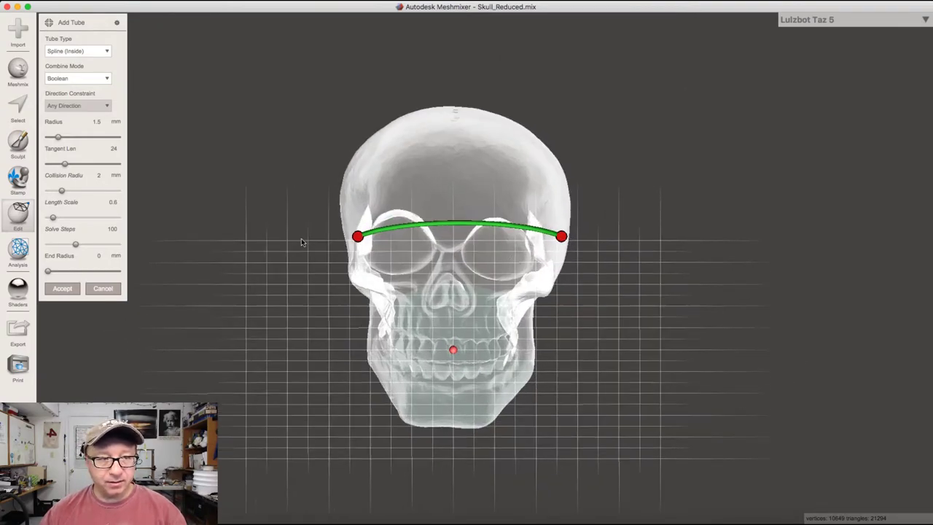
{"action": "scroll", "coordinate": [302, 240], "scroll_direction": "up", "scroll_amount": 5}
{"action": "right_click_drag", "start_coordinate": [312, 228], "coordinate": [406, 265]}
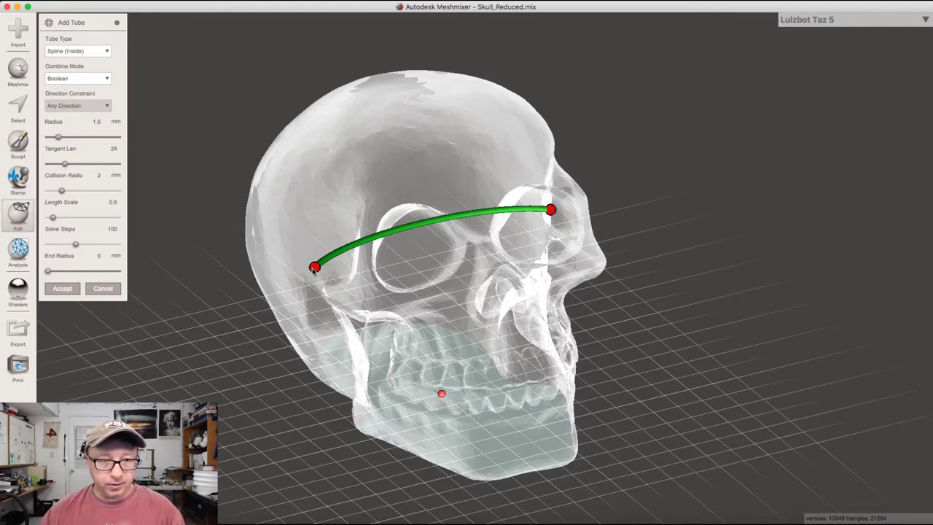
{"action": "left_click_drag", "start_coordinate": [314, 269], "coordinate": [401, 249]}
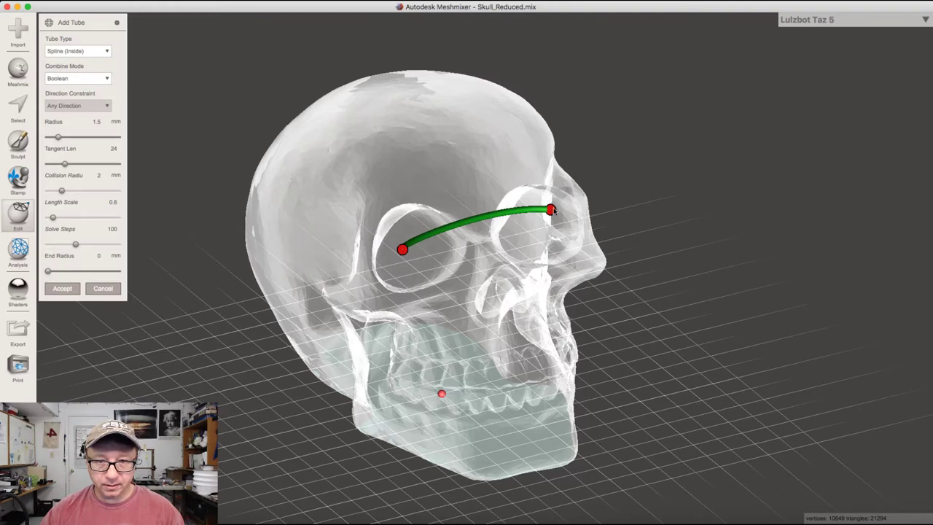
{"action": "left_click_drag", "start_coordinate": [552, 210], "coordinate": [422, 442]}
{"action": "right_click_drag", "start_coordinate": [423, 442], "coordinate": [393, 271]}
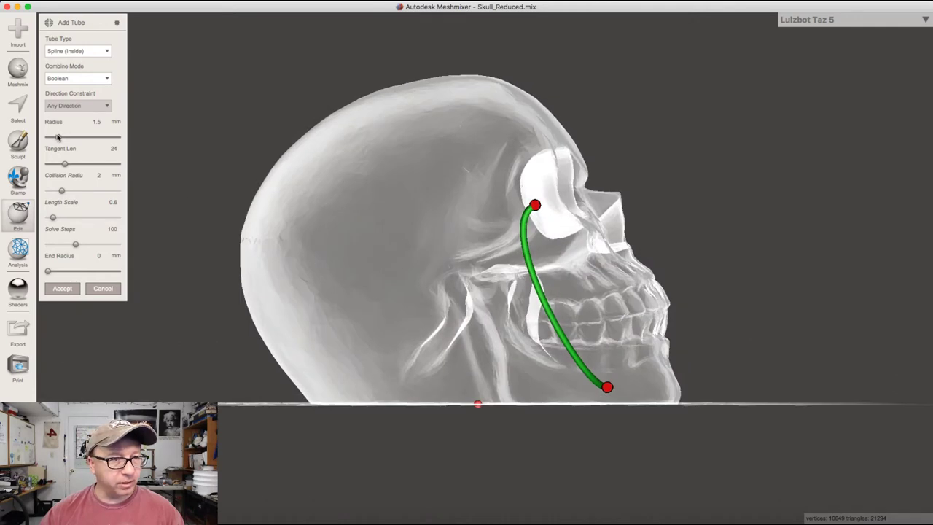
Step: Set the tube's radius to 4 mm and its tangent length to 38
{"action": "mouse_move", "coordinate": [59, 138]}
{"action": "left_mouse_down"}
{"action": "mouse_move", "coordinate": [44, 138]}
{"action": "mouse_move", "coordinate": [75, 138]}
{"action": "left_mouse_up"}
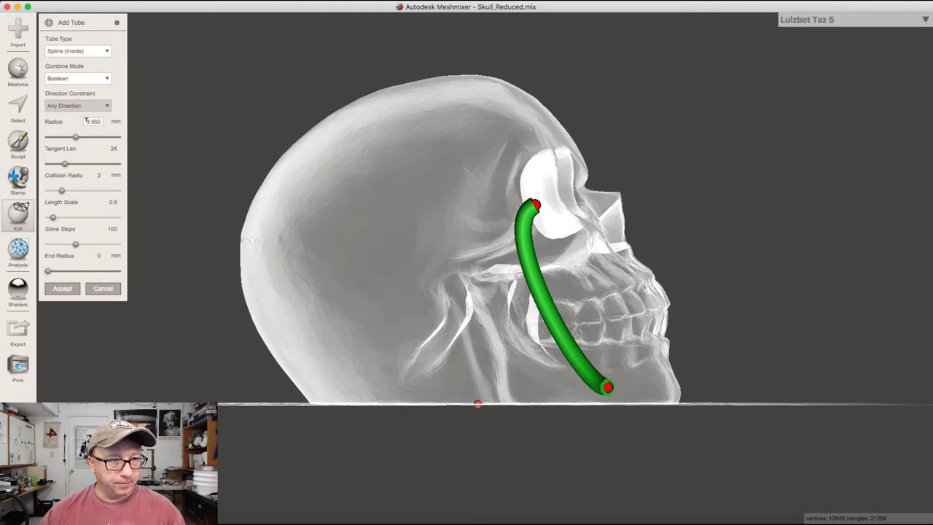
{"action": "double_click", "coordinate": [93, 121]}
{"action": "type", "text": "4"}
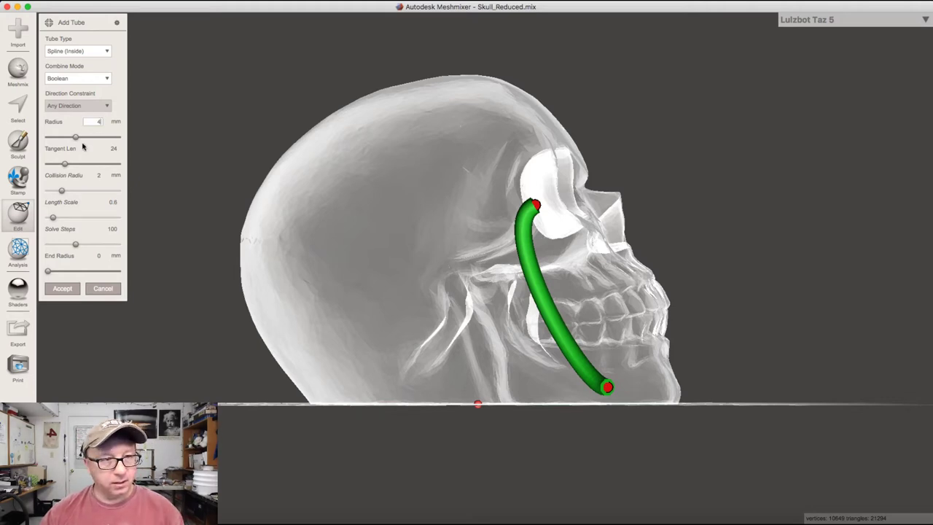
{"action": "left_click_drag", "start_coordinate": [65, 168], "coordinate": [42, 168]}
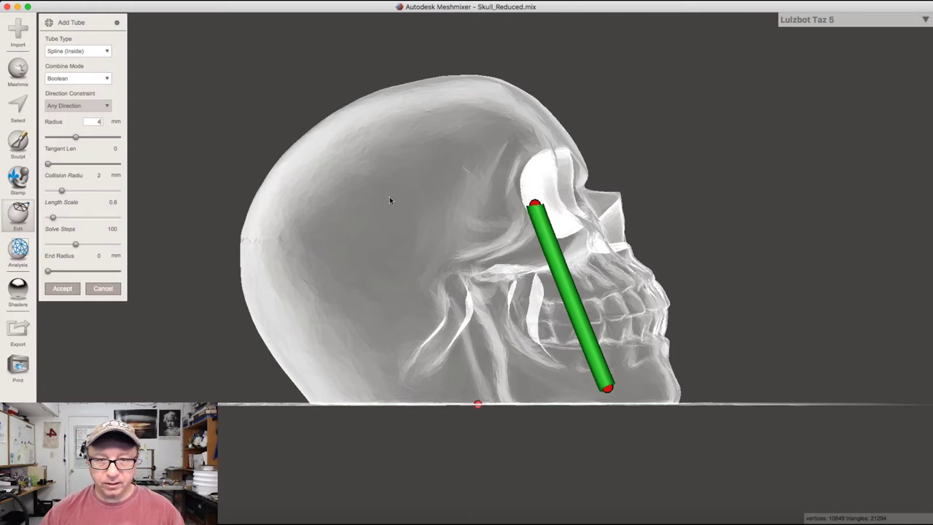
{"action": "mouse_move", "coordinate": [48, 164]}
{"action": "left_mouse_down"}
{"action": "mouse_move", "coordinate": [57, 165]}
{"action": "mouse_move", "coordinate": [43, 166]}
{"action": "left_mouse_up"}
{"action": "right_click_drag", "start_coordinate": [402, 244], "coordinate": [387, 264]}
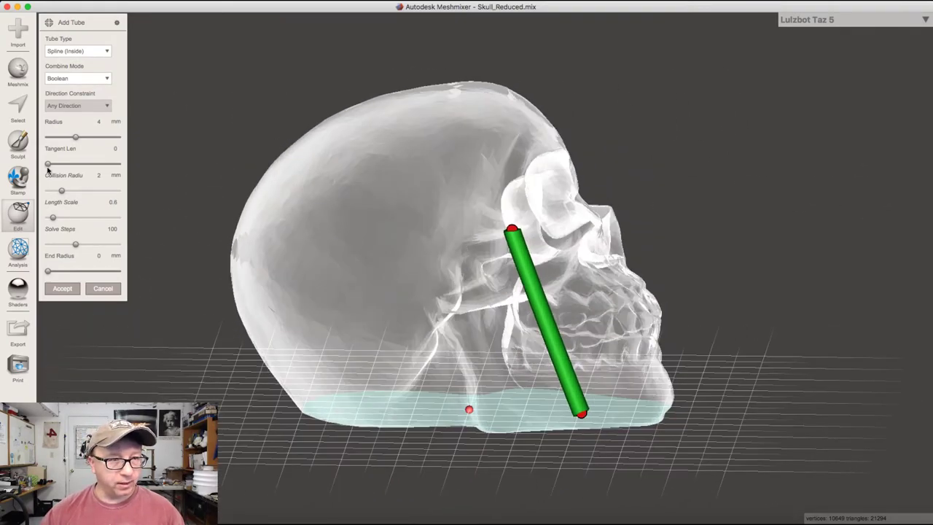
{"action": "left_click_drag", "start_coordinate": [48, 169], "coordinate": [74, 169]}
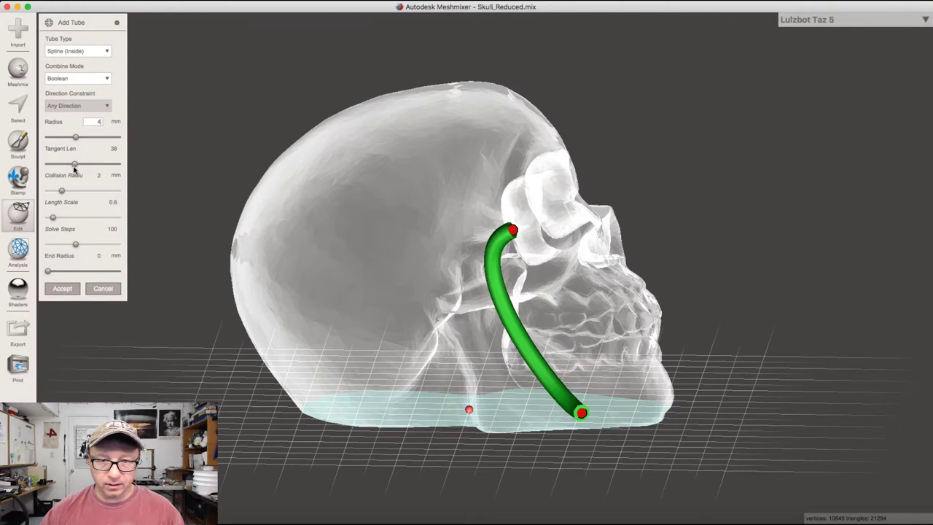
Step: Reposition the tube's lower end on the base beneath the right eye socket and accept the Boolean tube
{"action": "right_click_drag", "start_coordinate": [557, 368], "coordinate": [487, 197]}
{"action": "left_click_drag", "start_coordinate": [481, 157], "coordinate": [430, 235]}
{"action": "right_click_drag", "start_coordinate": [466, 227], "coordinate": [794, 235]}
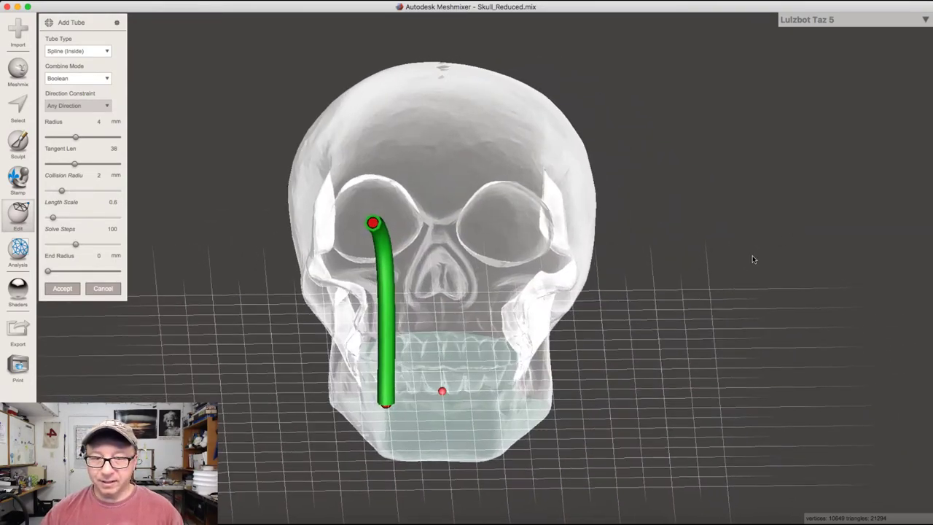
{"action": "mouse_move", "coordinate": [753, 259]}
{"action": "right_mouse_down"}
{"action": "mouse_move", "coordinate": [753, 229]}
{"action": "mouse_move", "coordinate": [763, 246]}
{"action": "right_mouse_up"}
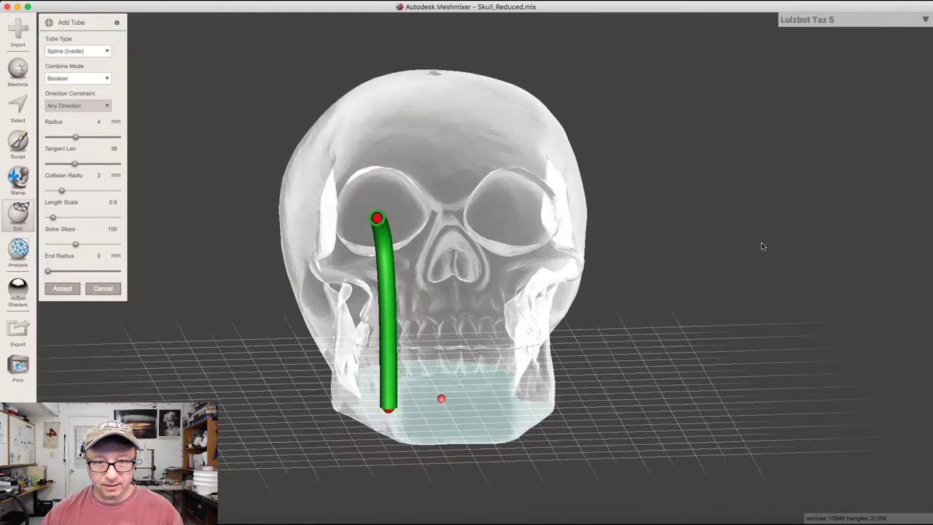
{"action": "right_click_drag", "start_coordinate": [395, 212], "coordinate": [435, 246]}
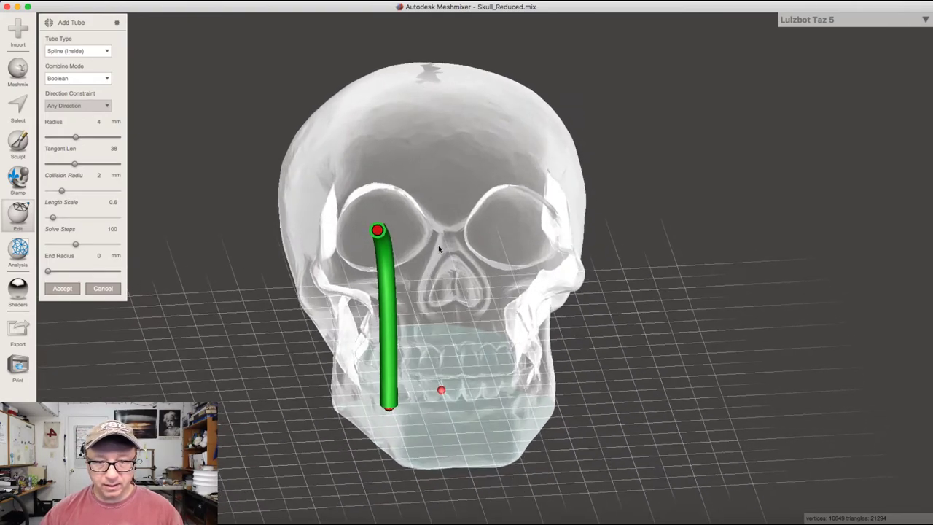
{"action": "right_click_drag", "start_coordinate": [439, 249], "coordinate": [432, 243]}
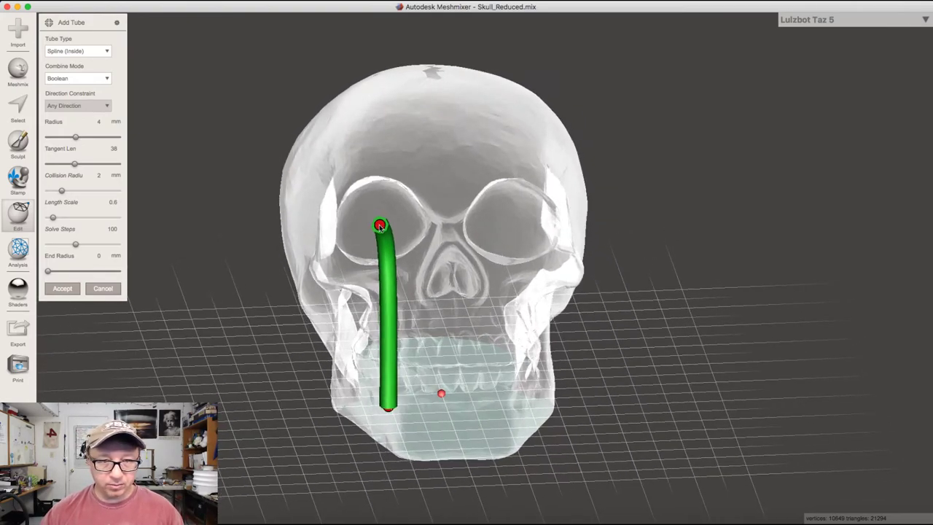
{"action": "right_click_drag", "start_coordinate": [379, 227], "coordinate": [309, 212]}
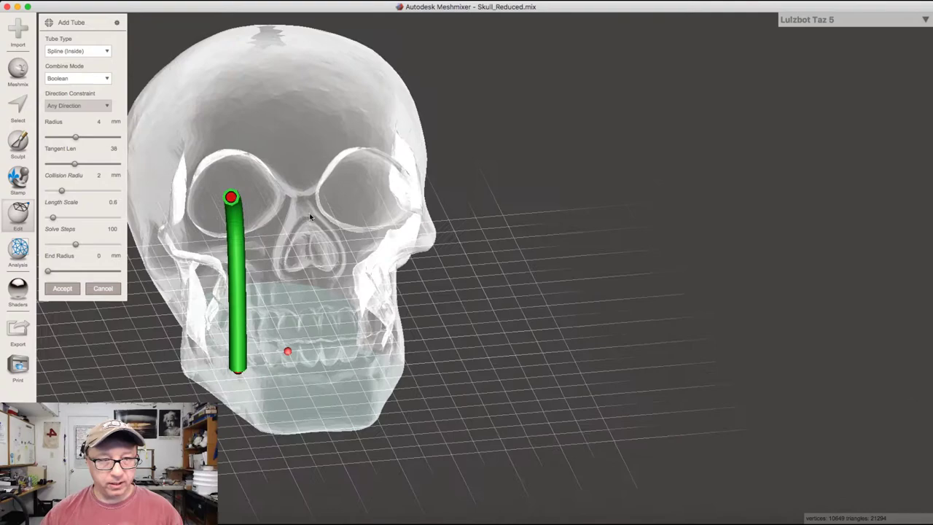
{"action": "left_click", "coordinate": [62, 288]}
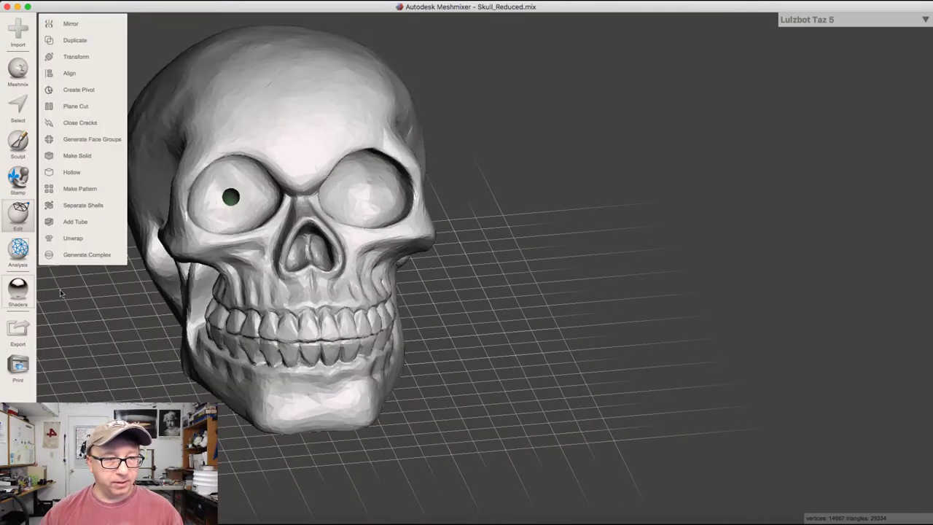
Step: Apply the transparent X-ray shader to the skull and recenter the model in the view
{"action": "right_click_drag", "start_coordinate": [567, 289], "coordinate": [503, 330]}
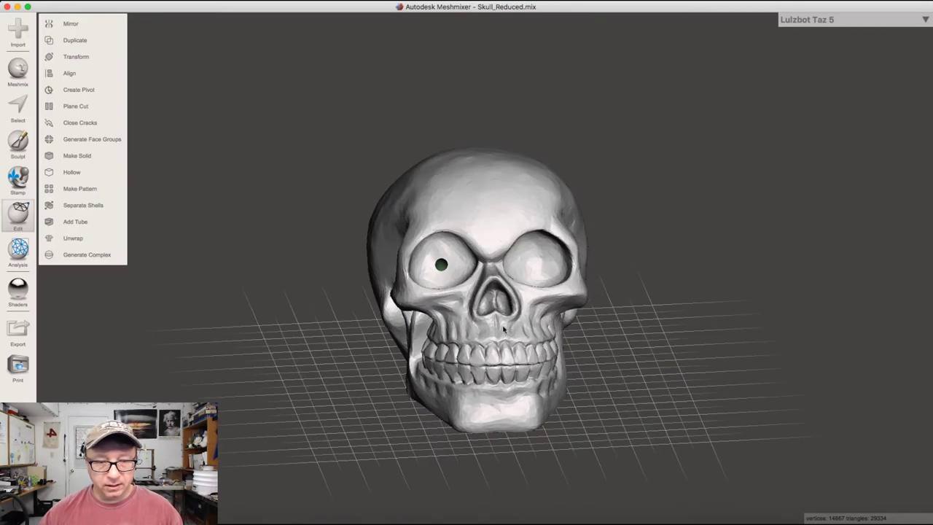
{"action": "left_click", "coordinate": [19, 290]}
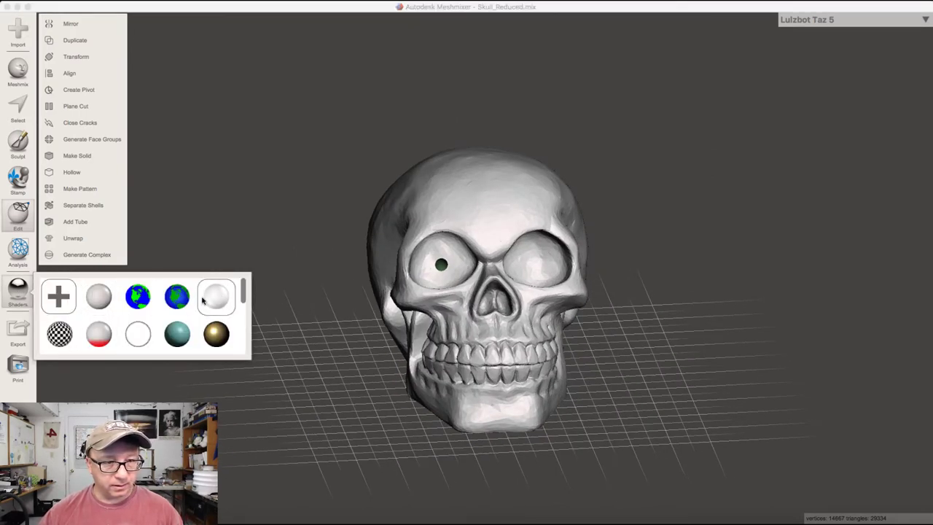
{"action": "left_click_drag", "start_coordinate": [513, 223], "coordinate": [512, 220]}
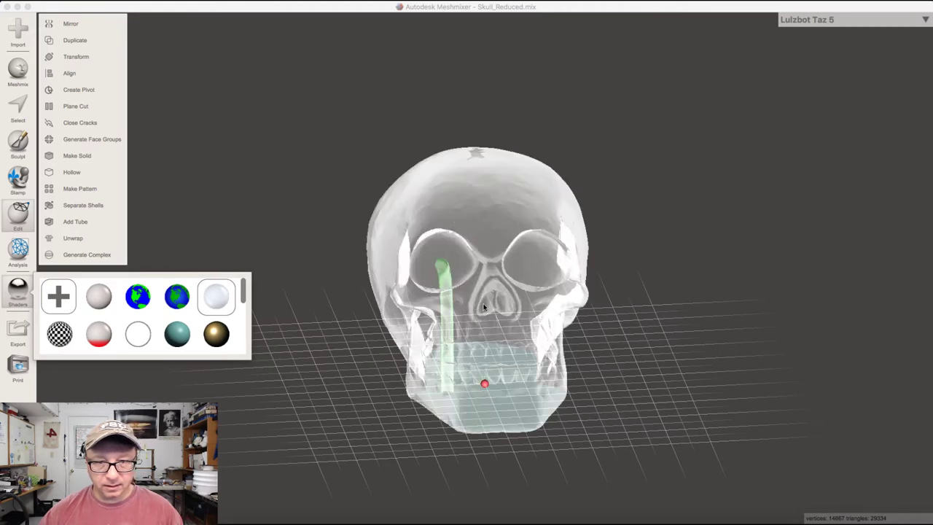
{"action": "scroll", "coordinate": [458, 288], "scroll_direction": "down", "scroll_amount": 5}
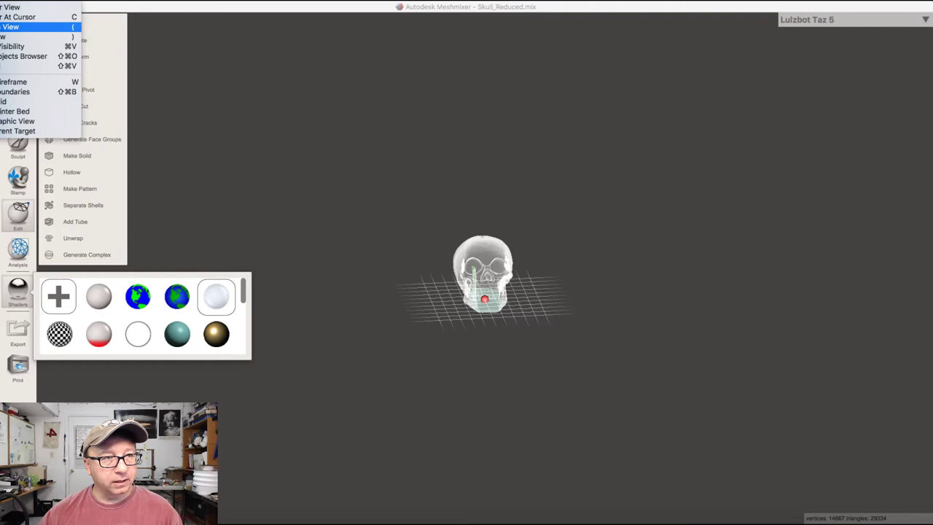
{"action": "left_click", "coordinate": [13, 6]}
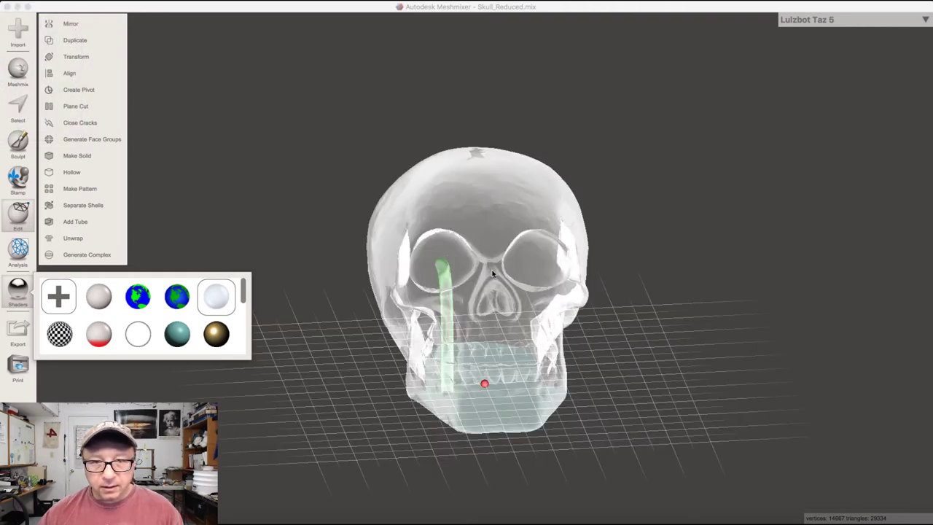
{"action": "left_click", "coordinate": [471, 279]}
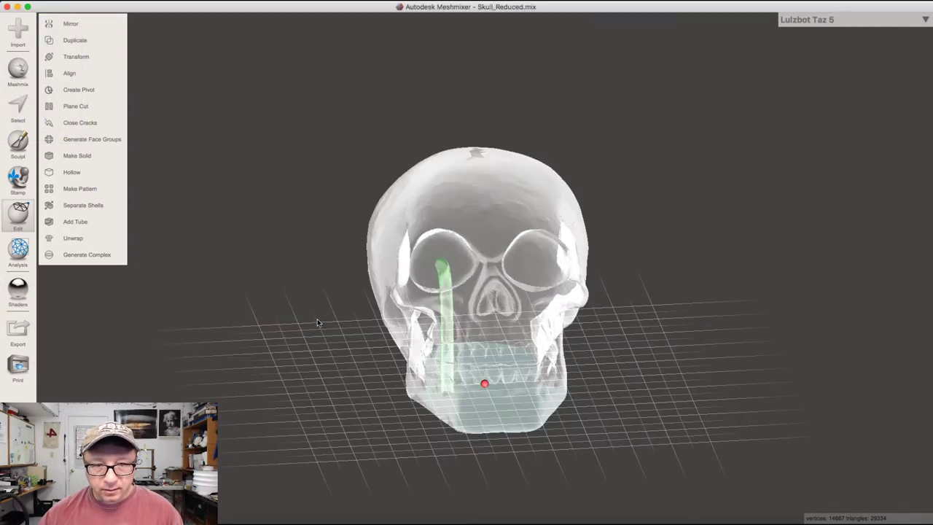
Step: Start a second Add Tube operation and move its front end into the skull's left eye socket
{"action": "right_click_drag", "start_coordinate": [317, 322], "coordinate": [610, 348]}
{"action": "right_click_drag", "start_coordinate": [513, 333], "coordinate": [328, 280]}
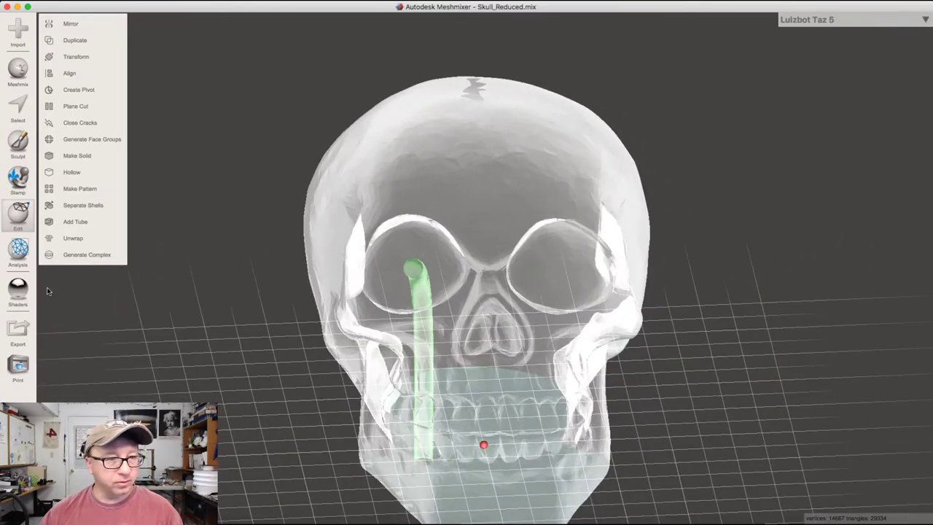
{"action": "left_click", "coordinate": [73, 222]}
{"action": "left_click", "coordinate": [337, 274]}
{"action": "left_click", "coordinate": [641, 263]}
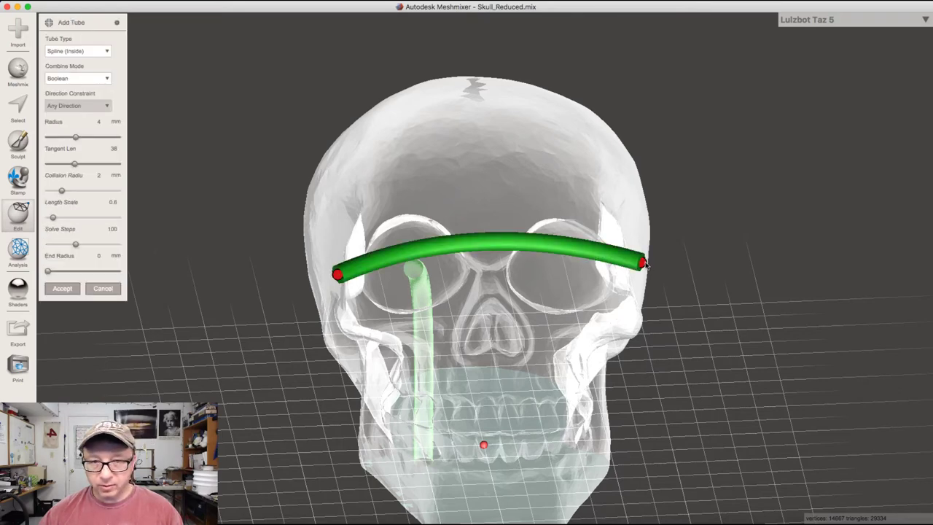
{"action": "left_click_drag", "start_coordinate": [642, 263], "coordinate": [568, 273]}
{"action": "right_click_drag", "start_coordinate": [386, 283], "coordinate": [381, 216]}
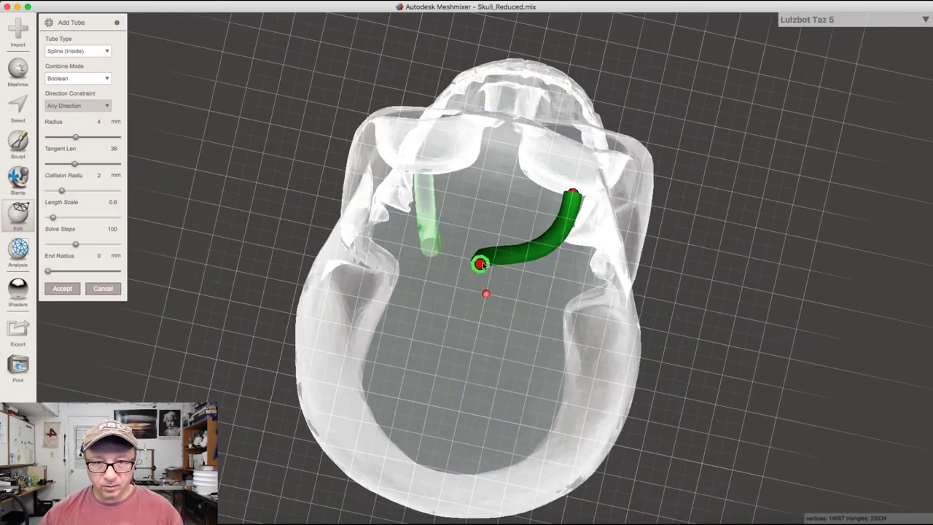
Step: Align the second tube from the left eye socket down to the base, mirroring the first, and accept it
{"action": "right_click_drag", "start_coordinate": [634, 277], "coordinate": [609, 456]}
{"action": "middle_click_drag", "start_coordinate": [609, 456], "coordinate": [686, 368]}
{"action": "right_click_drag", "start_coordinate": [685, 368], "coordinate": [684, 290]}
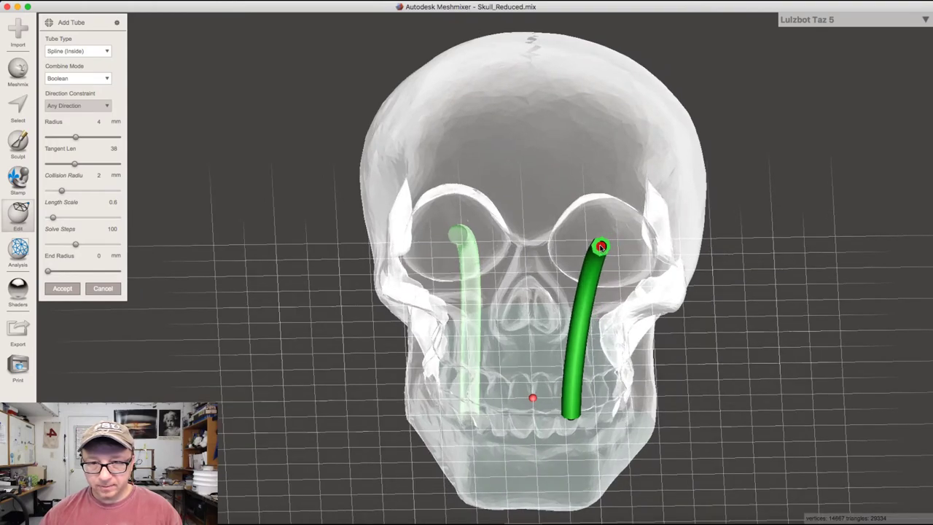
{"action": "right_click_drag", "start_coordinate": [757, 388], "coordinate": [752, 367]}
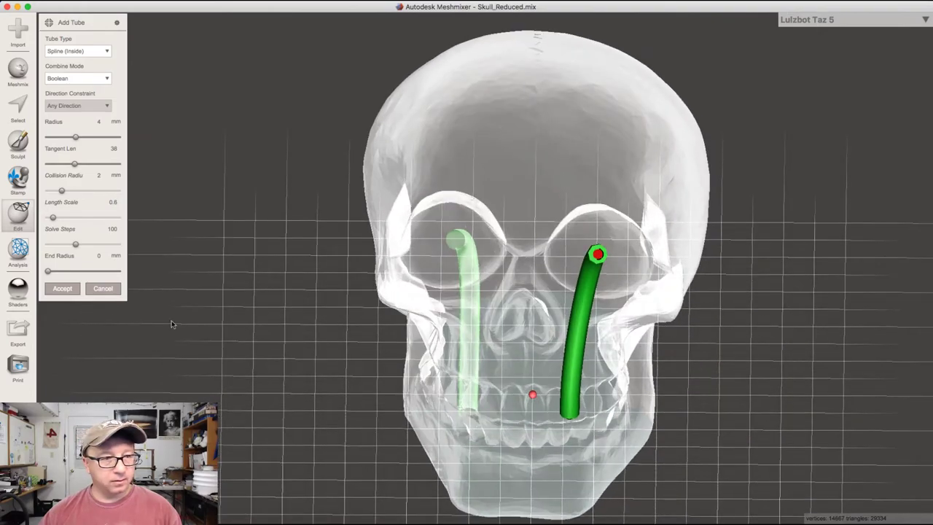
{"action": "key", "text": "Return"}
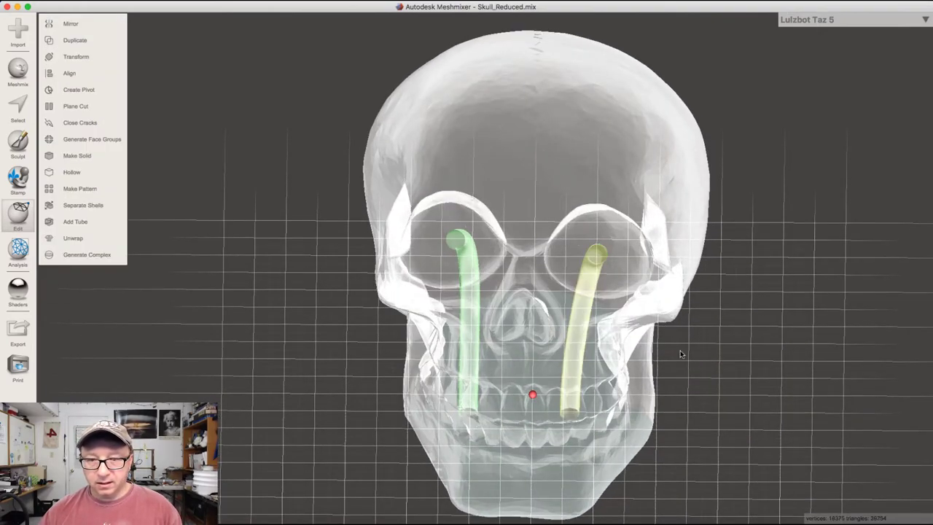
Step: Accept the readjusted tube between the left eye socket and the base, and inspect both channels from the side
{"action": "right_click_drag", "start_coordinate": [681, 354], "coordinate": [685, 304]}
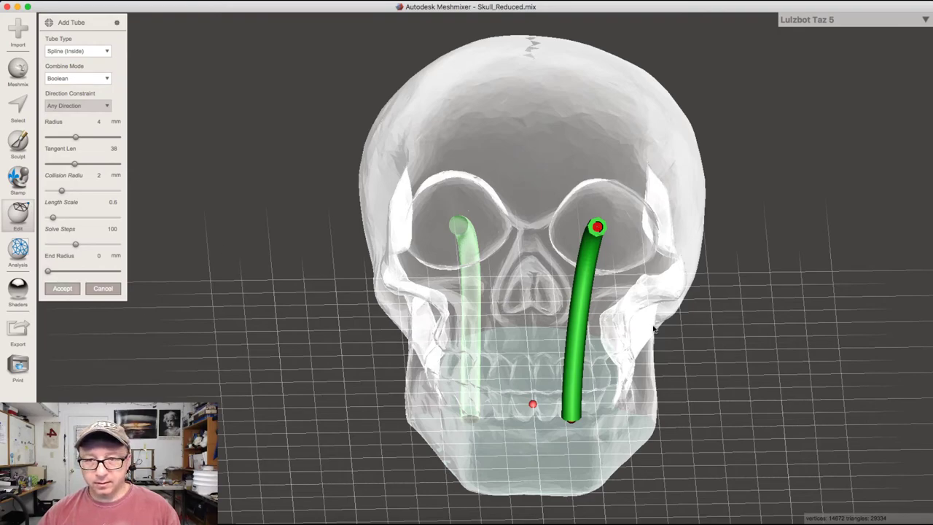
{"action": "key", "text": "Return"}
{"action": "right_click_drag", "start_coordinate": [742, 345], "coordinate": [554, 336]}
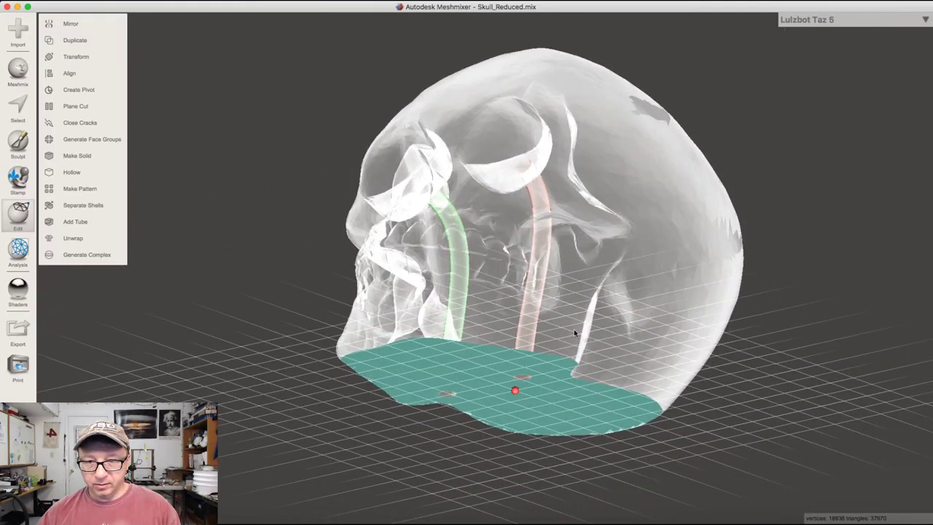